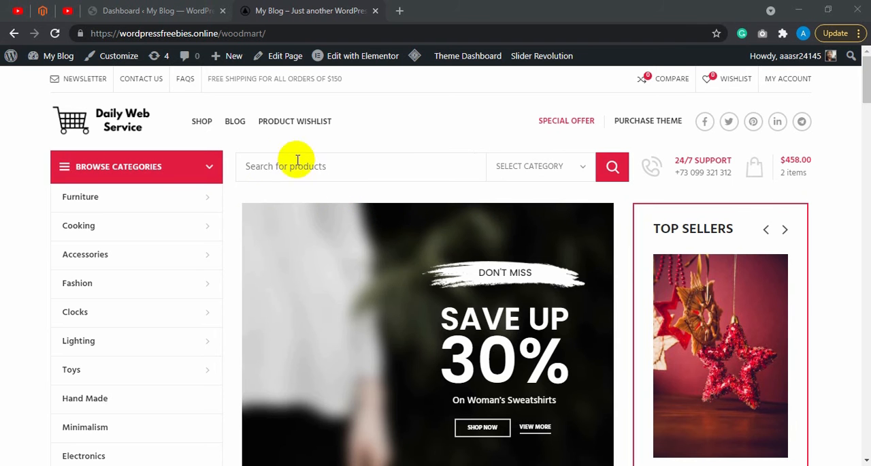
Step: Open the site's Blog page and inspect the page ID part of its URL
left_click(235, 126)
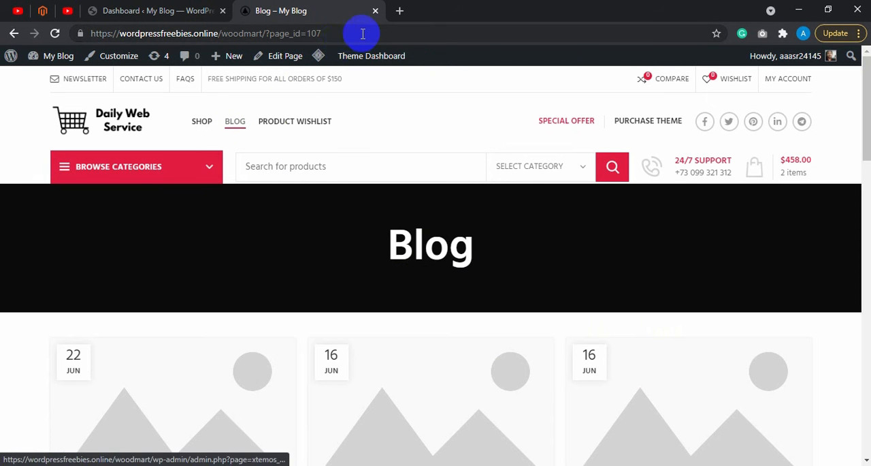
left_click_drag(342, 32, 270, 32)
left_click_drag(346, 33, 261, 34)
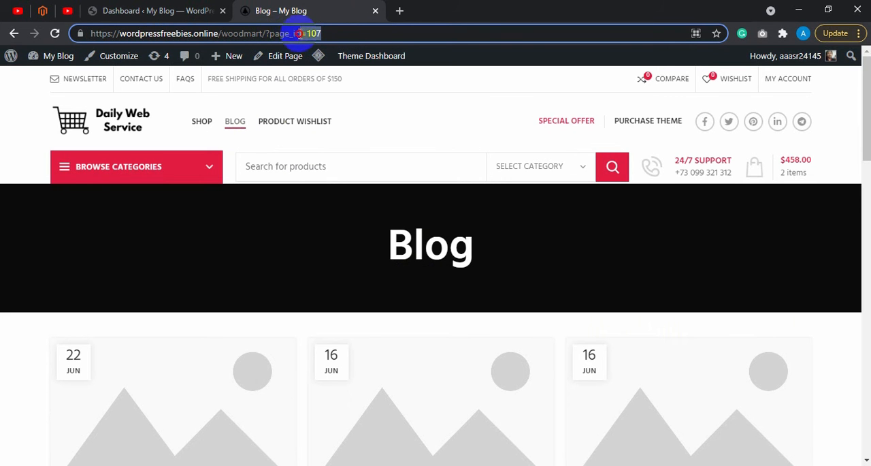
left_click(367, 34)
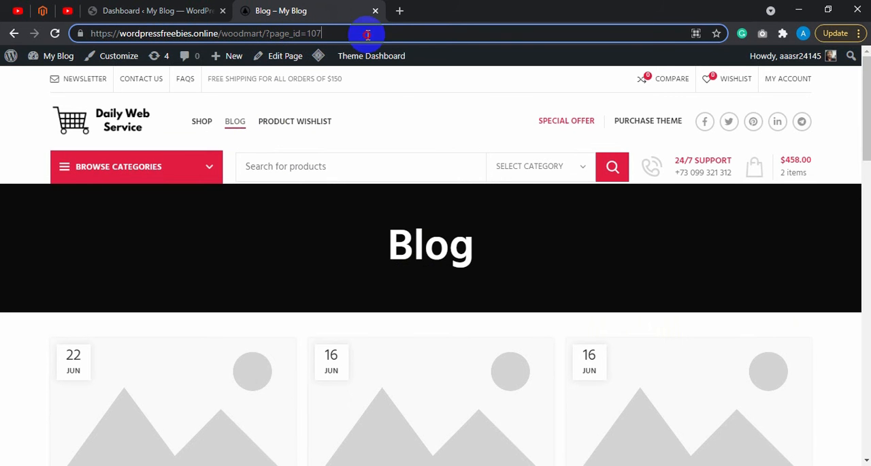
left_click(413, 129)
Step: Open the Product Wishlist page and inspect the URL format it uses
left_click(308, 125)
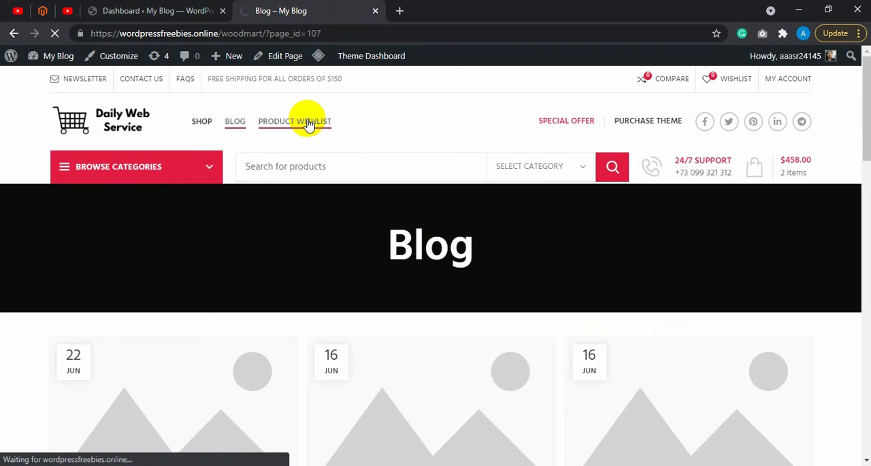
mouse_move(327, 32)
left_mouse_down()
mouse_move(266, 36)
mouse_move(327, 33)
left_mouse_up()
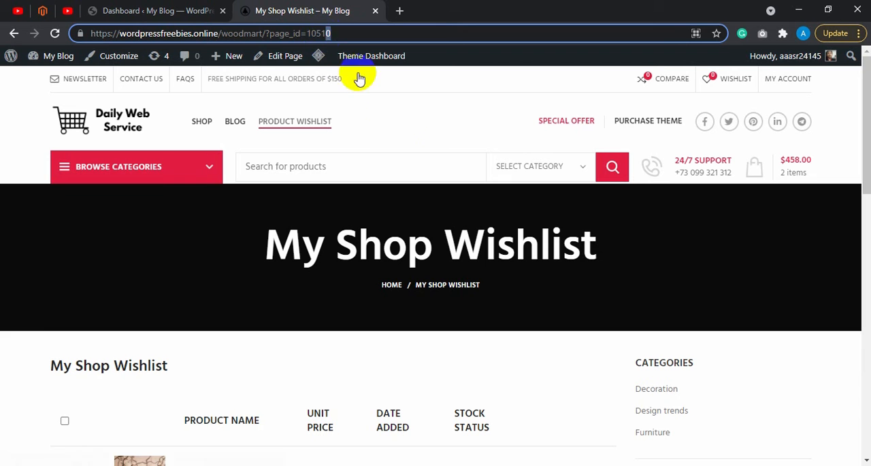
left_click(412, 129)
left_click(320, 5)
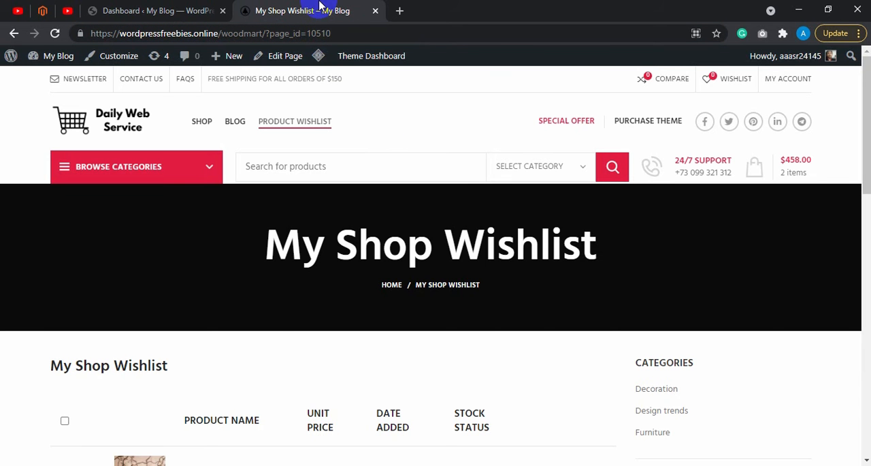
Step: Switch to the WordPress dashboard and open the Permalink Settings page
left_click(194, 8)
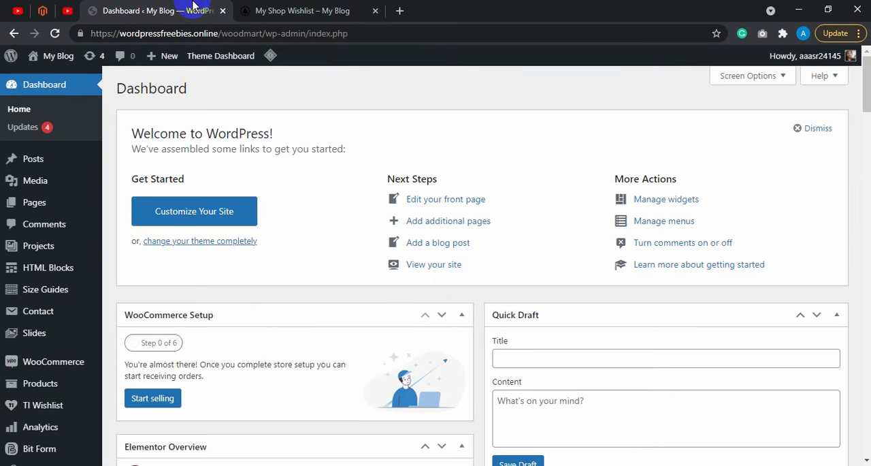
scroll(261, 201, "down", 4)
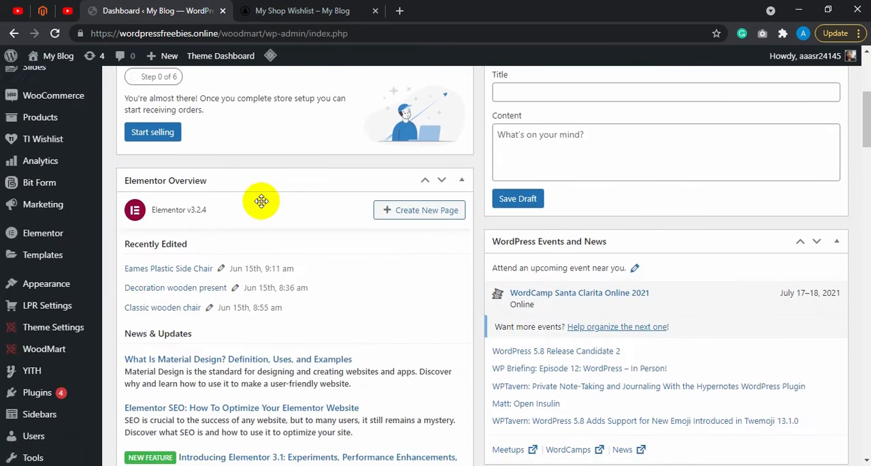
scroll(262, 201, "down", 3)
left_click(63, 274)
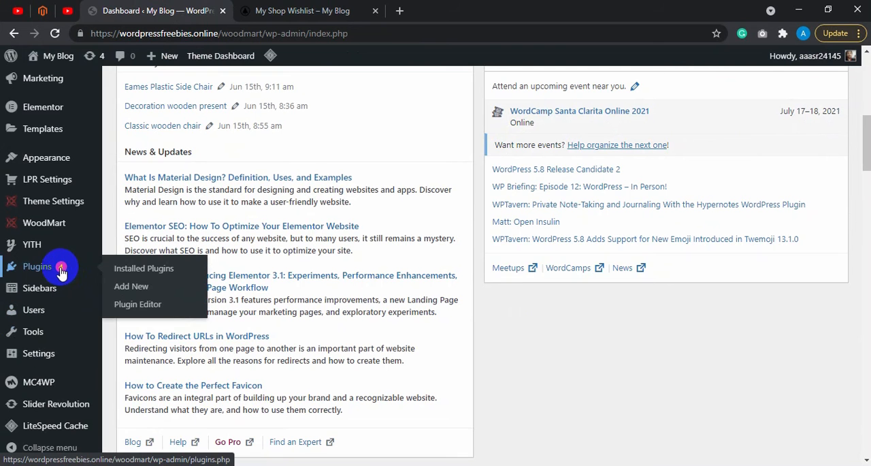
left_click(53, 355)
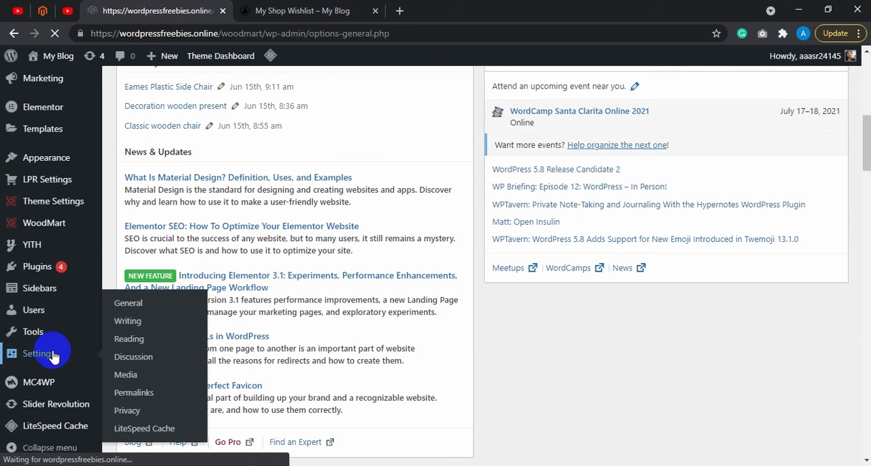
scroll(205, 331, "down", 8)
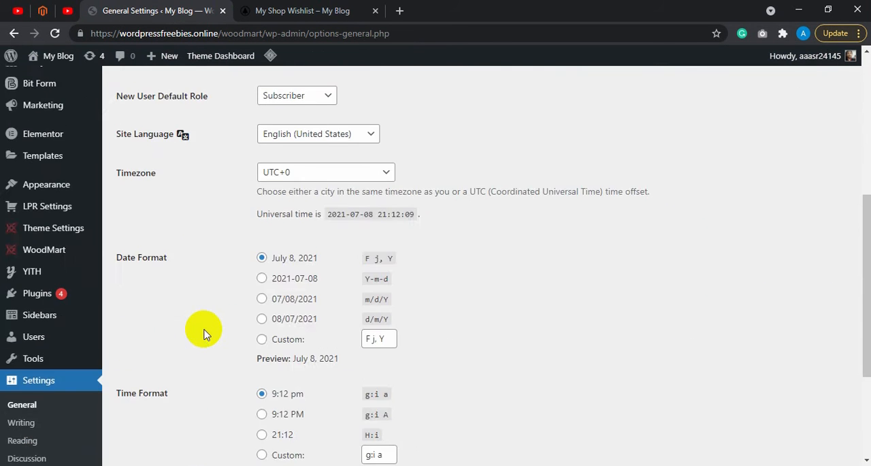
left_click(41, 315)
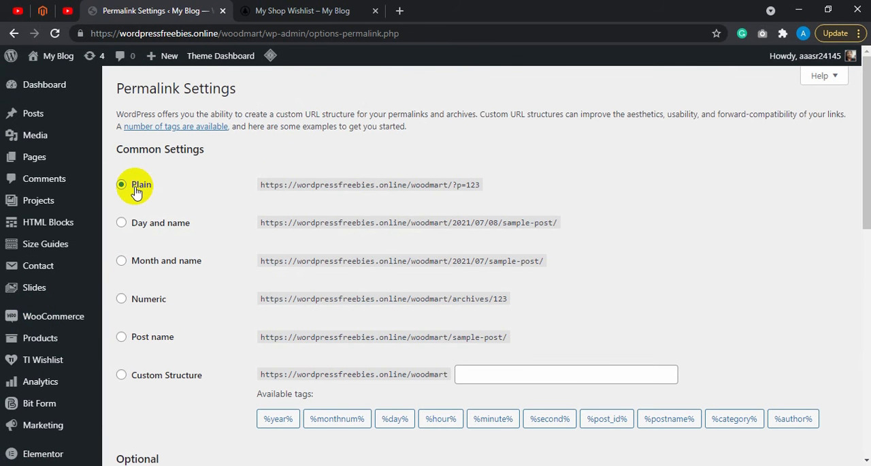
Step: Set the common permalink structure to Post name and save the changes
left_click(164, 339)
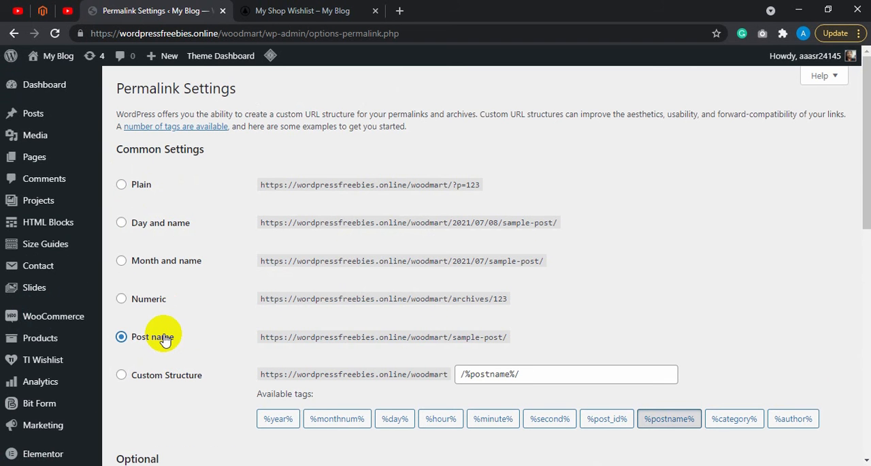
scroll(166, 313, "down", 2)
scroll(326, 276, "down", 1)
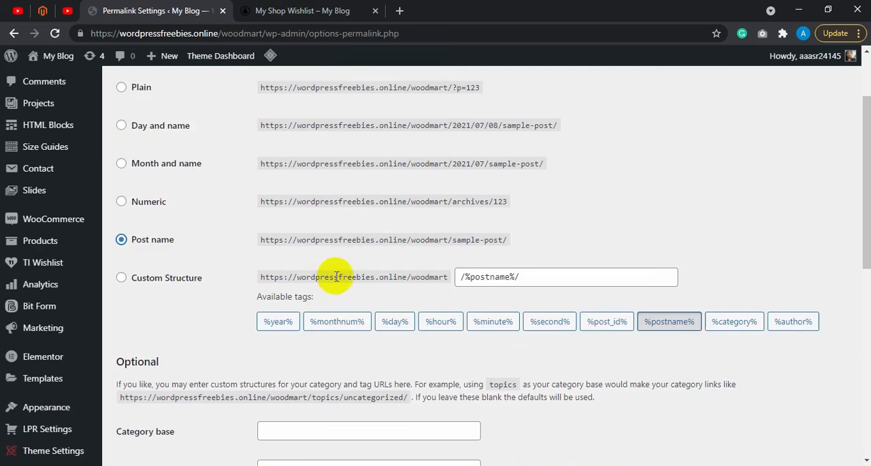
scroll(327, 259, "down", 6)
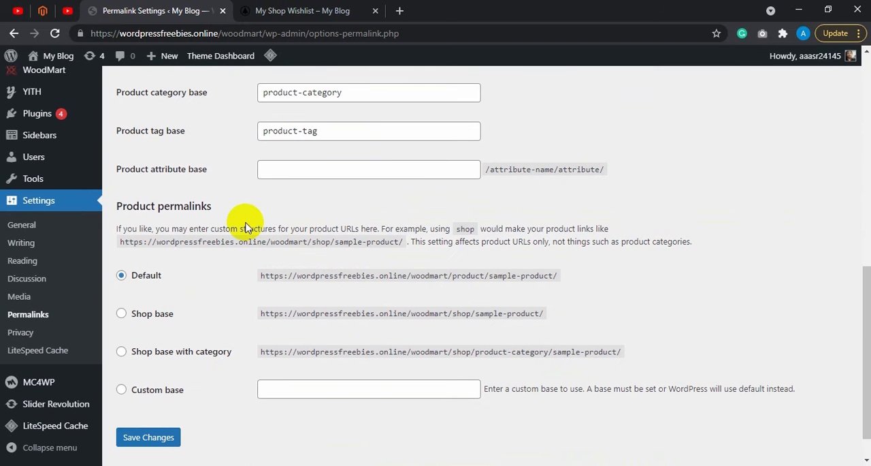
scroll(245, 218, "down", 1)
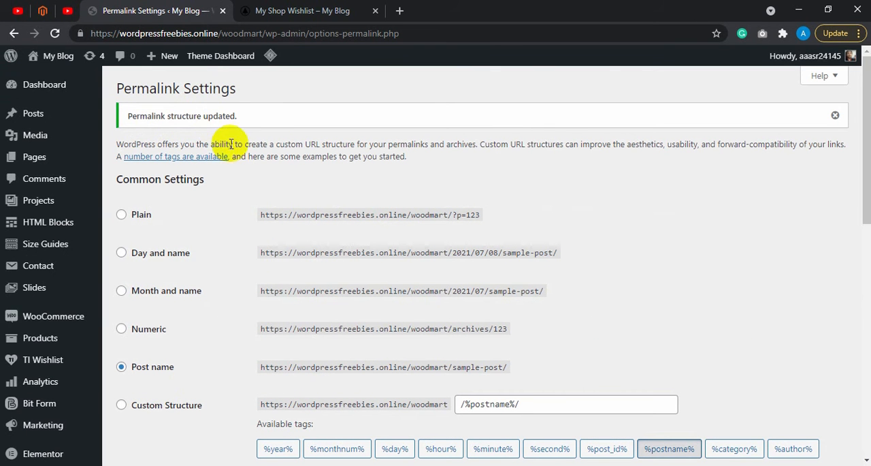
Step: Open the live site in a new tab and check the Blog page's URL
mouse_move(55, 57)
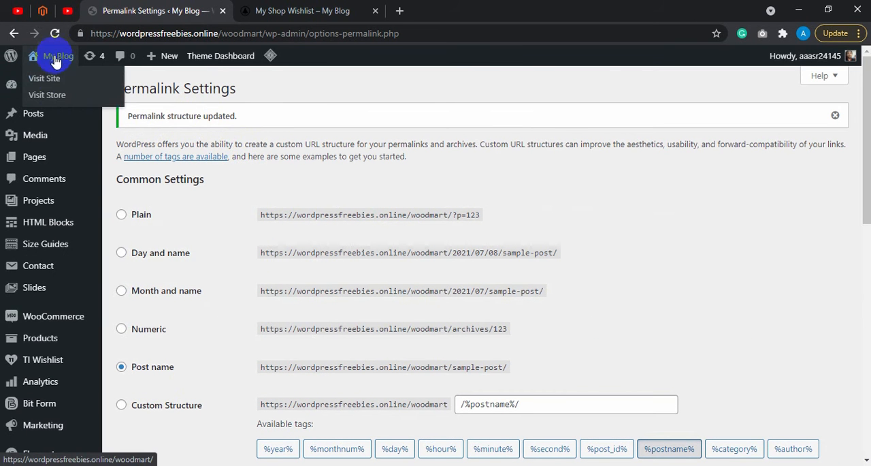
right_click(55, 79)
left_click(66, 86)
left_click(368, 9)
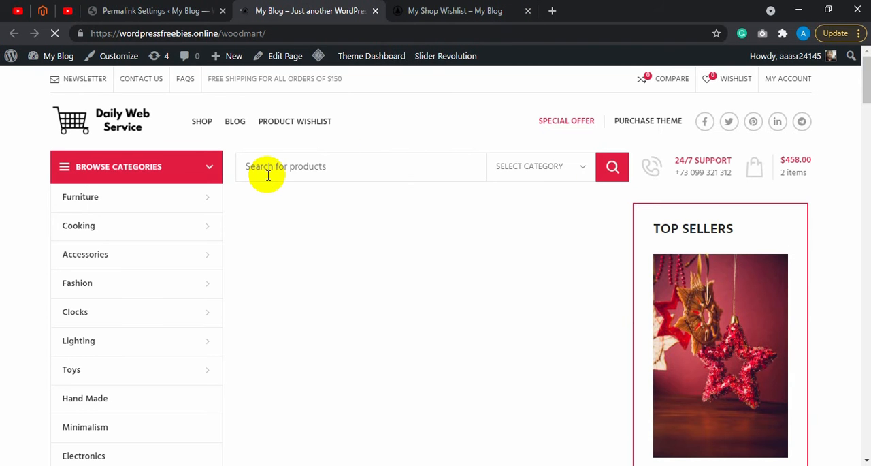
left_click(235, 126)
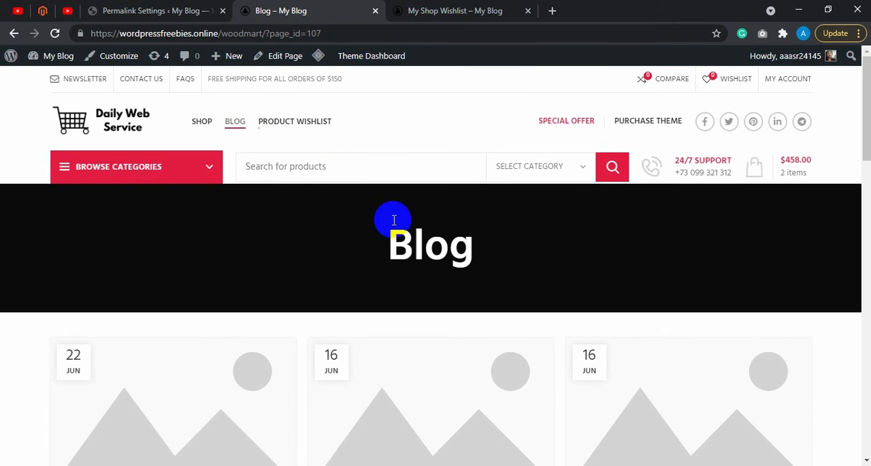
Step: Return to Permalink Settings, reselect the Post name structure and save the changes again
left_click(171, 10)
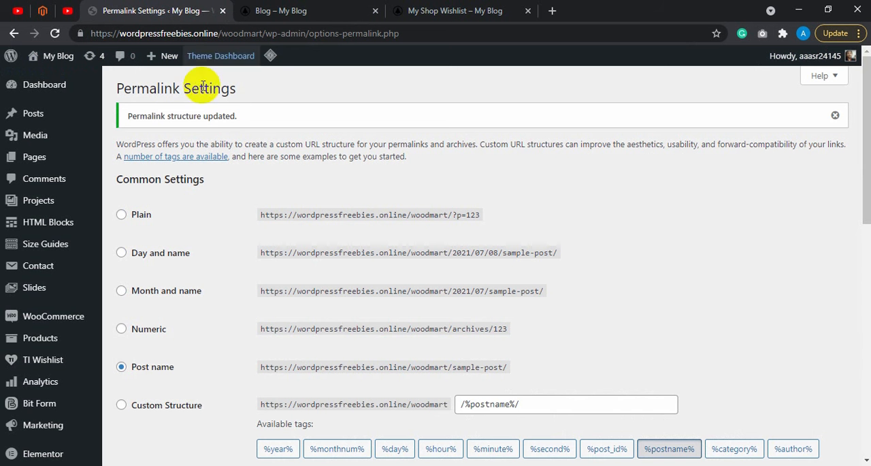
left_click(131, 327)
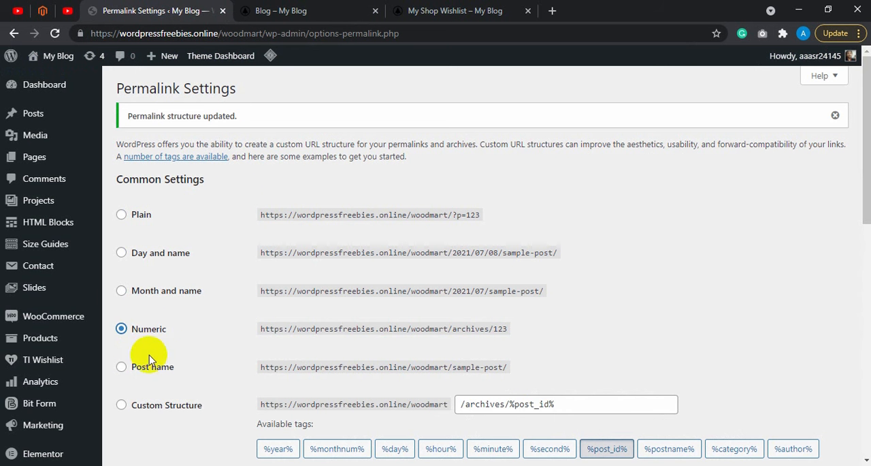
left_click(152, 371)
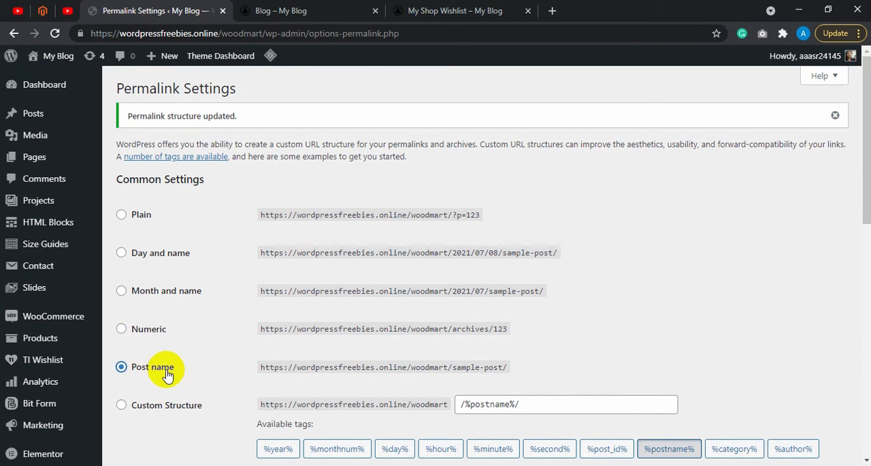
scroll(238, 200, "down", 8)
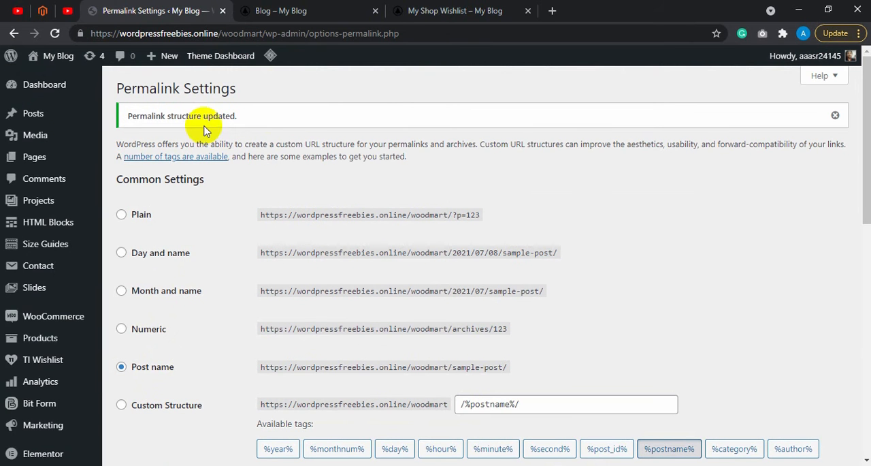
Step: Copy the site's base URL from the Blog page address and load it in a new incognito window
left_click(317, 8)
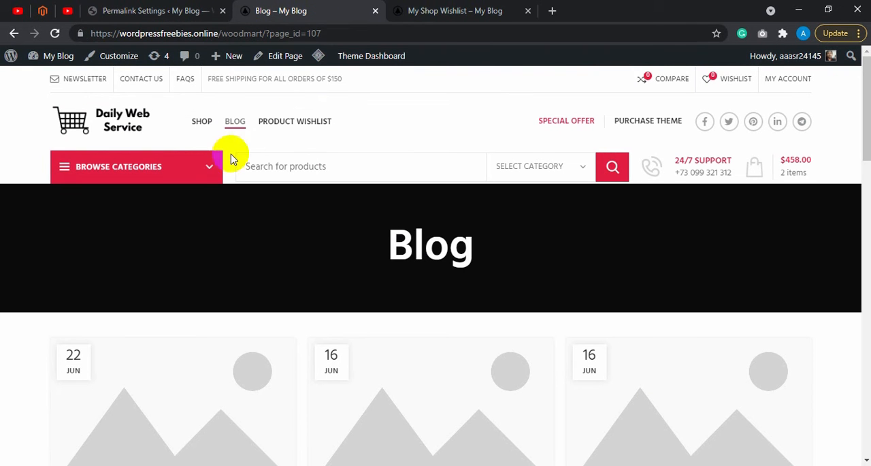
left_click(259, 33)
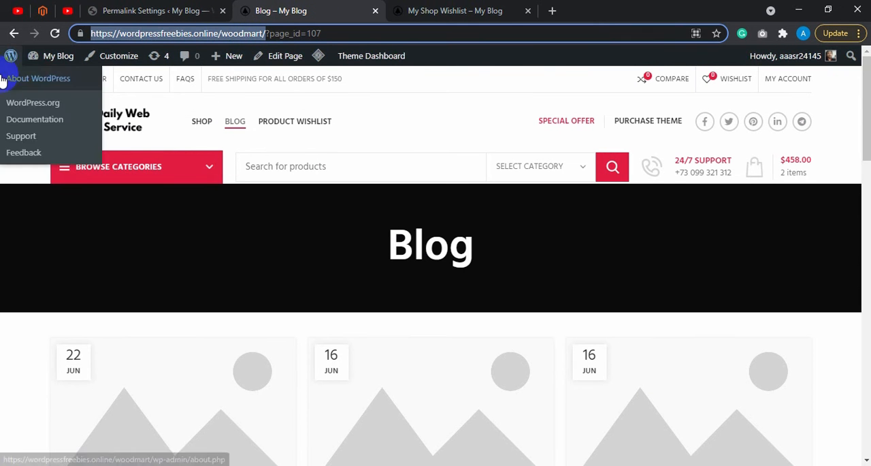
left_click(9, 198)
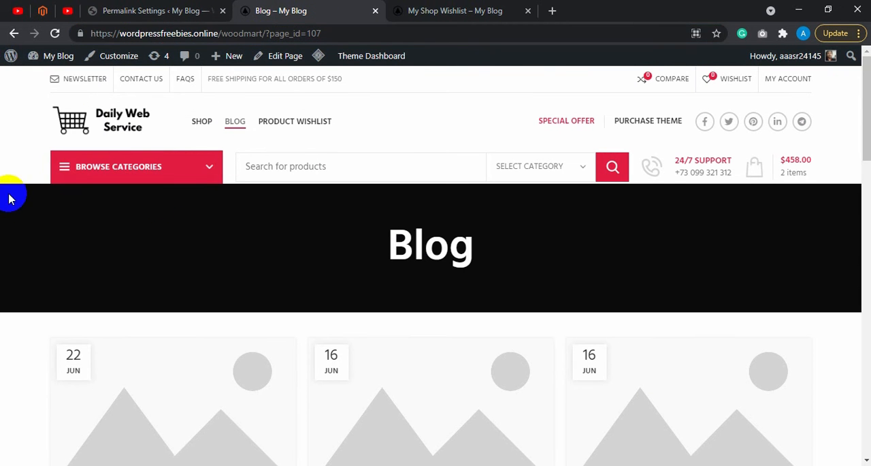
left_click(858, 33)
left_click(766, 106)
type("https://wordpressfreebies.online/woodmart/")
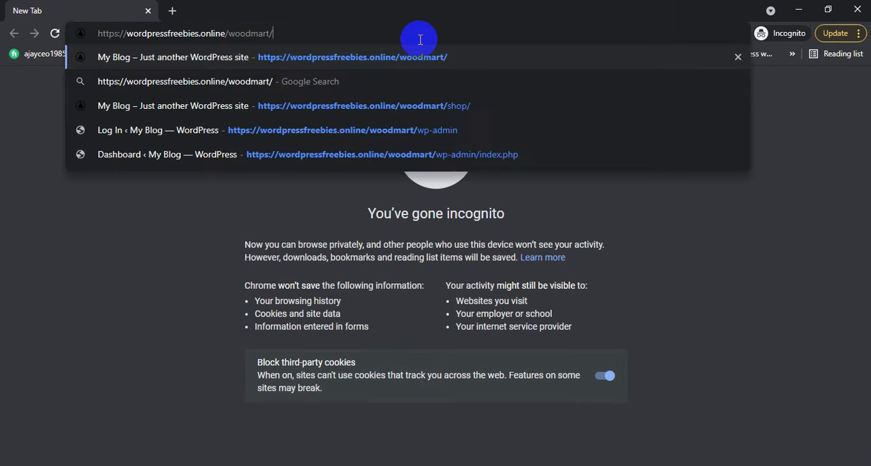
key("Return")
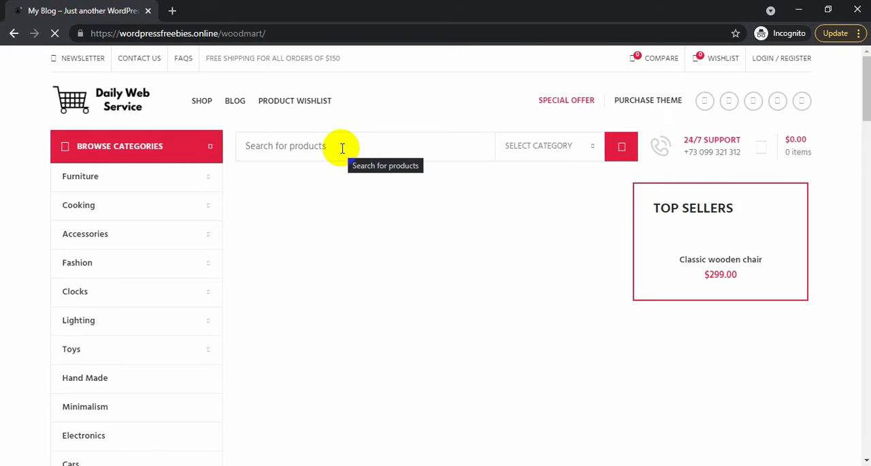
Step: Look over the home page, open the Blog page, check its URL and dismiss the Black Friday banner
scroll(342, 149, "down", 2)
scroll(342, 149, "down", 3)
scroll(341, 150, "up", 5)
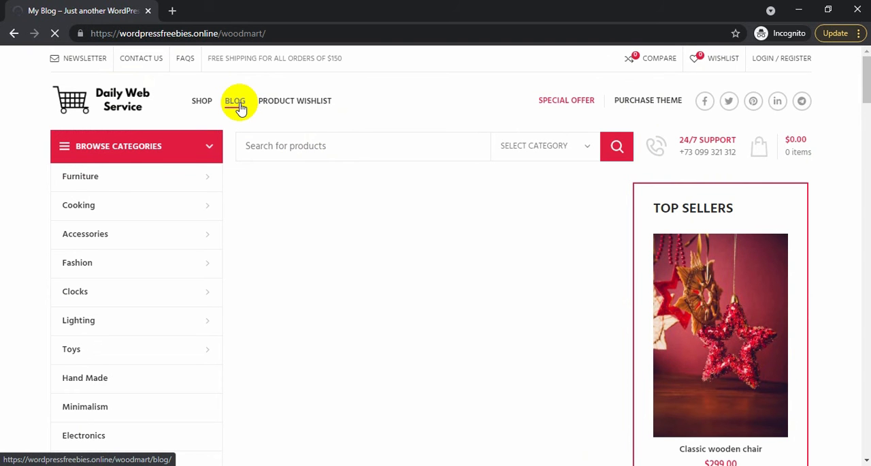
left_click(236, 103)
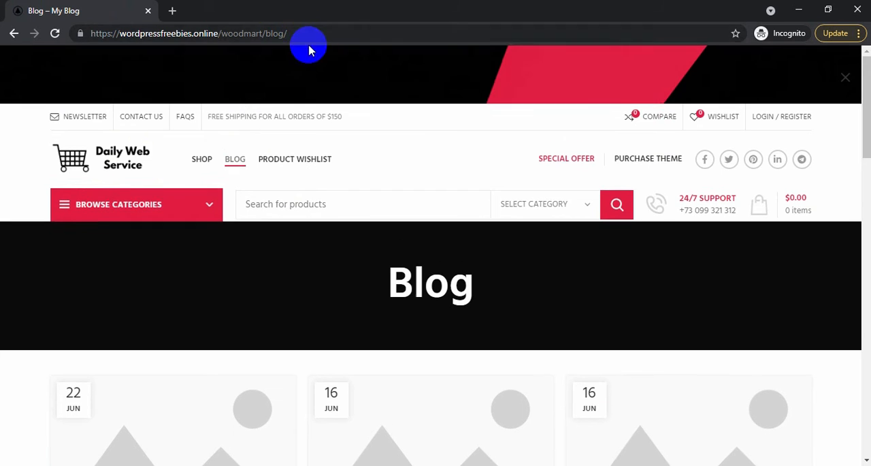
left_click_drag(311, 33, 10, 55)
left_click(855, 61)
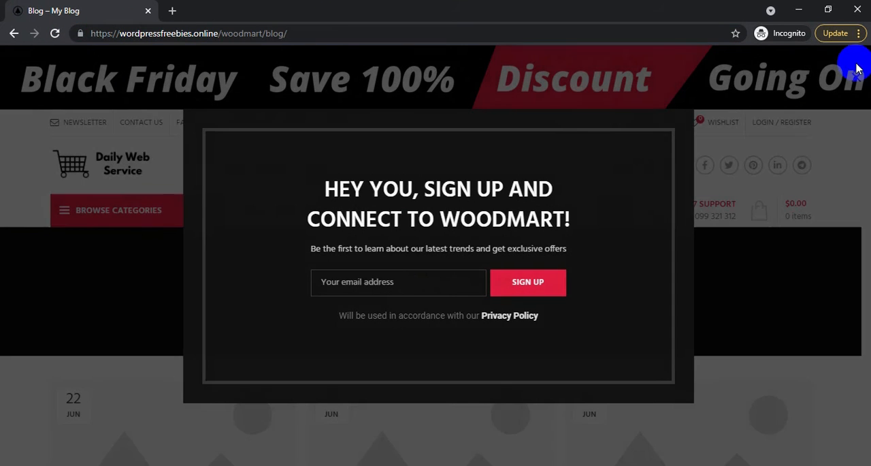
Step: Open the blog post "Minimalist Japanese-inspired furniture" and check the post name in its URL
scroll(279, 169, "down", 5)
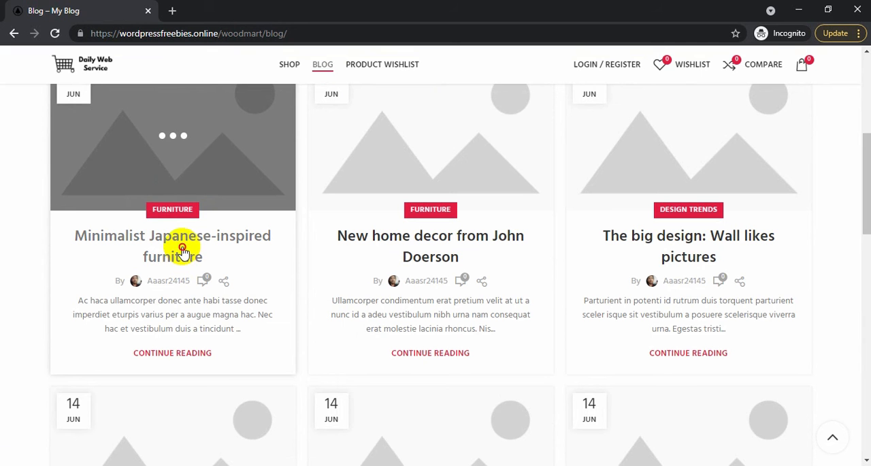
left_click(182, 253)
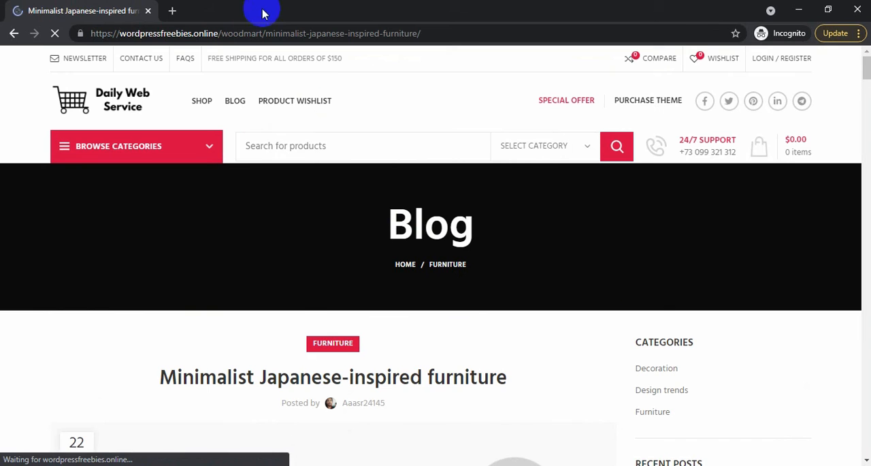
left_click_drag(265, 33, 468, 27)
left_click(467, 27)
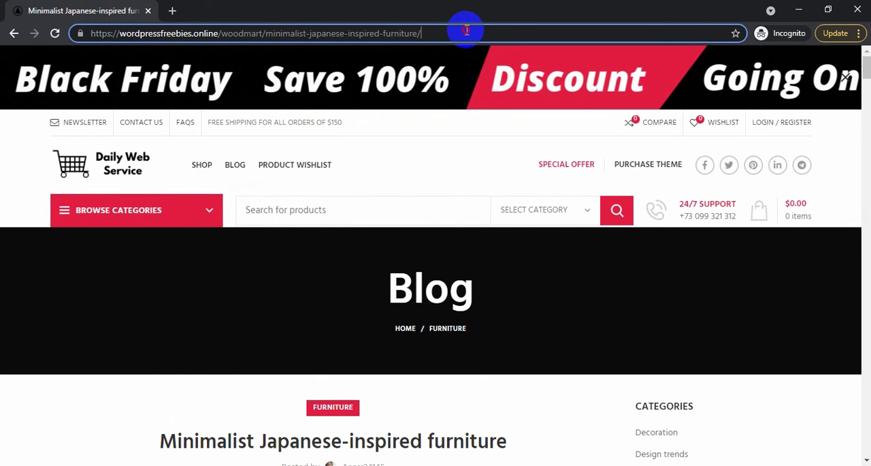
left_click(416, 151)
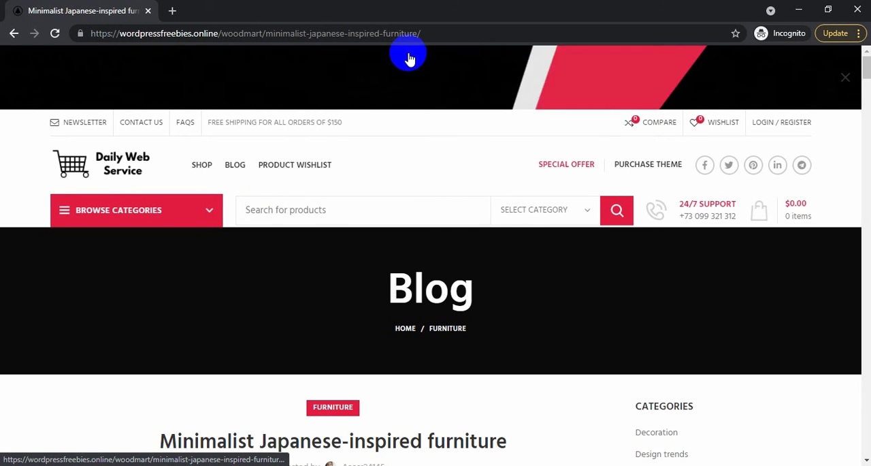
Step: Look over the "Minimalist Japanese-inspired furniture" post once more and close the incognito window
scroll(432, 156, "down", 3)
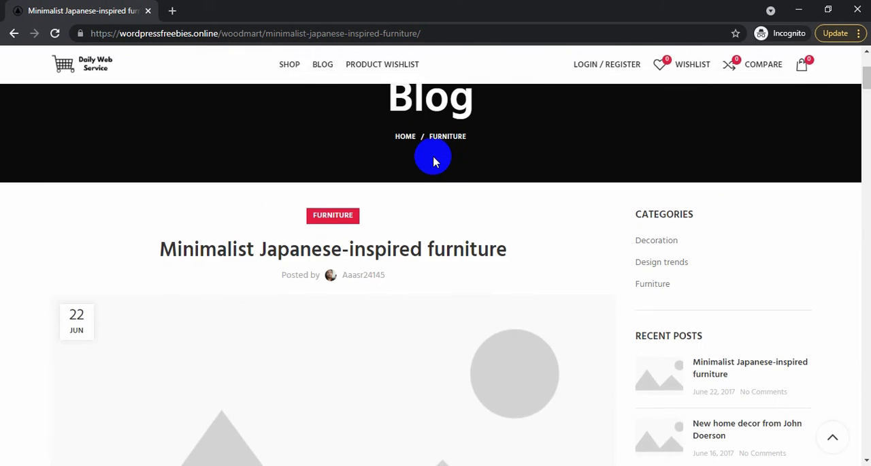
scroll(432, 156, "up", 2)
scroll(410, 147, "down", 3)
scroll(411, 147, "down", 2)
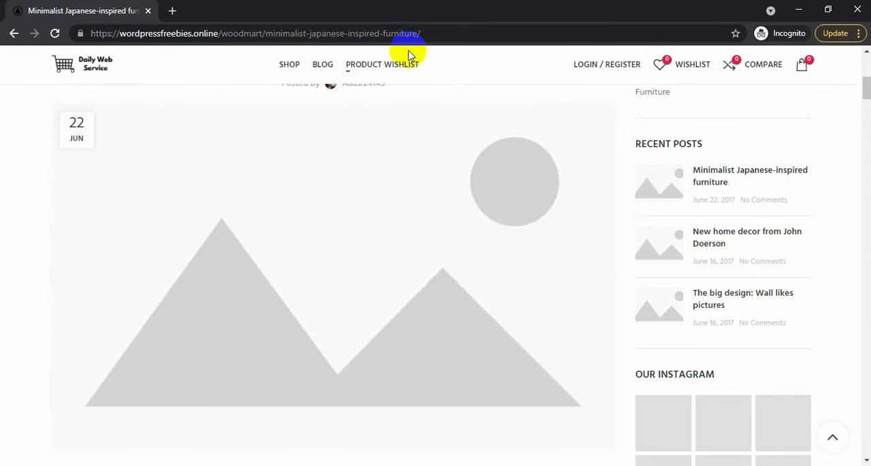
scroll(389, 127, "up", 2)
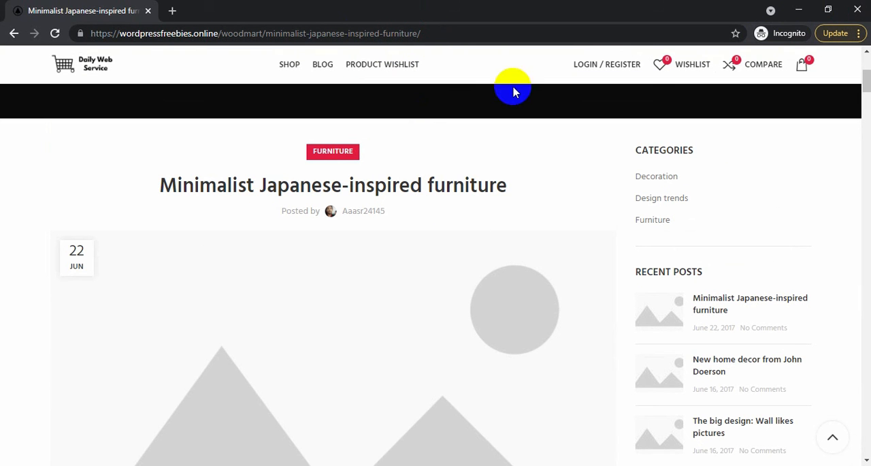
left_click_drag(623, 6, 593, 116)
scroll(613, 193, "up", 4)
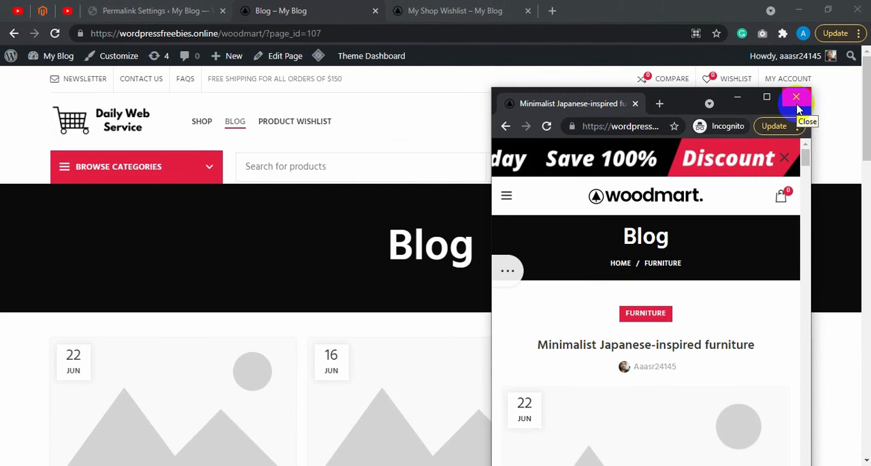
left_click(797, 99)
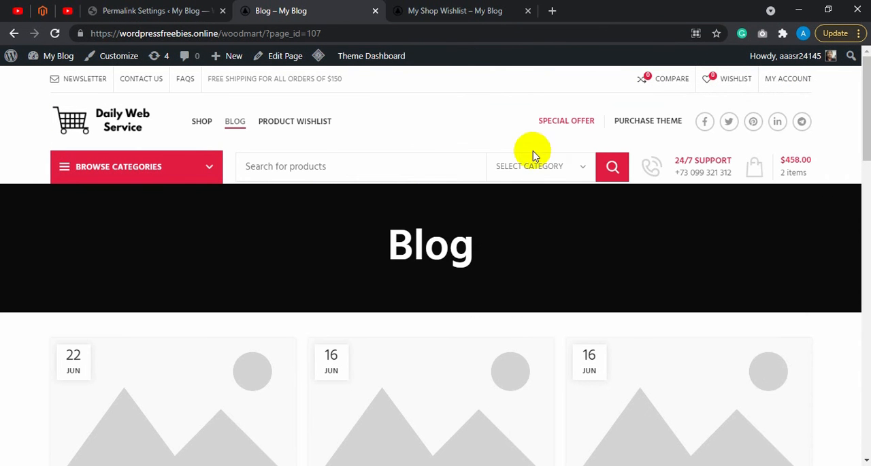
Step: Open the "New home decor" post from the Blog page in a new tab and close the My Shop Wishlist tab
left_click(418, 159)
scroll(409, 129, "down", 6)
scroll(409, 126, "up", 3)
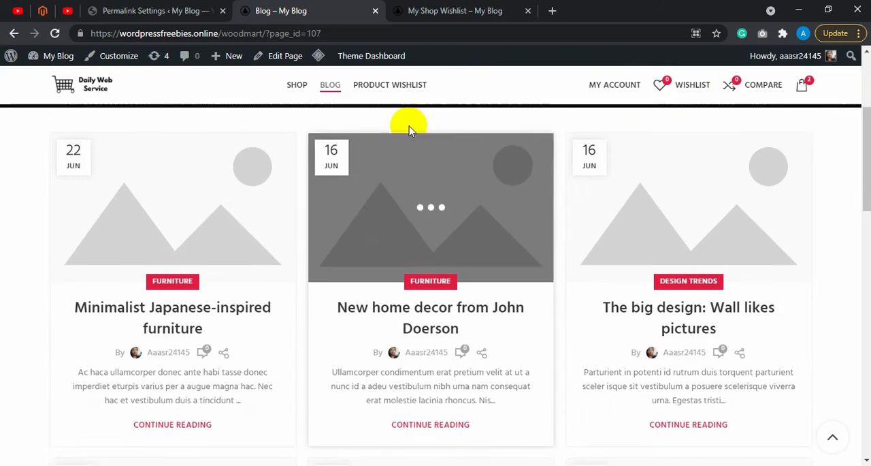
scroll(364, 245, "down", 3)
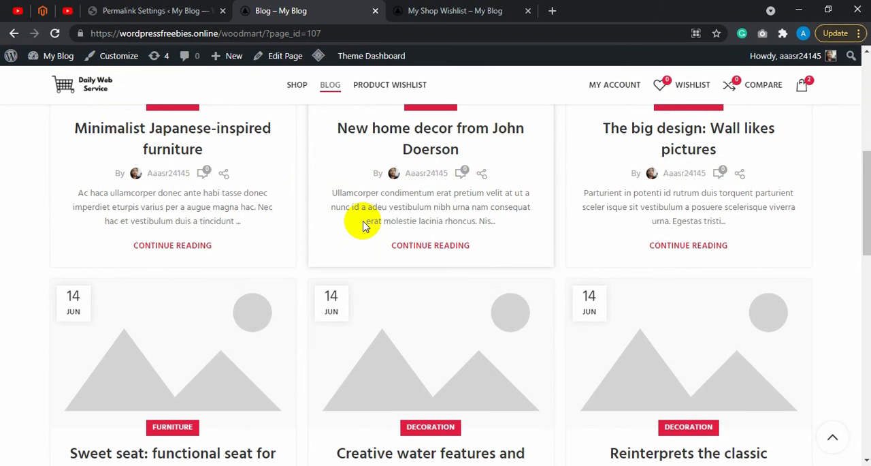
scroll(357, 224, "up", 5)
scroll(350, 214, "down", 2)
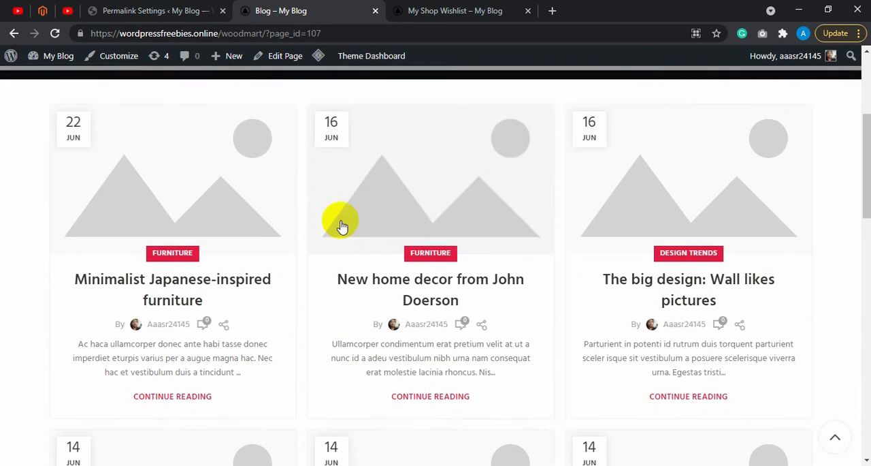
scroll(368, 232, "down", 1)
right_click(398, 271)
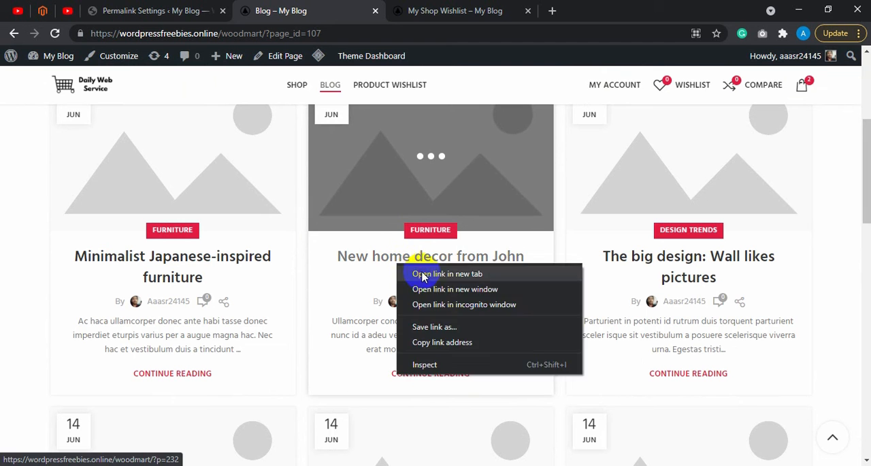
left_click(408, 275)
left_click(464, 10)
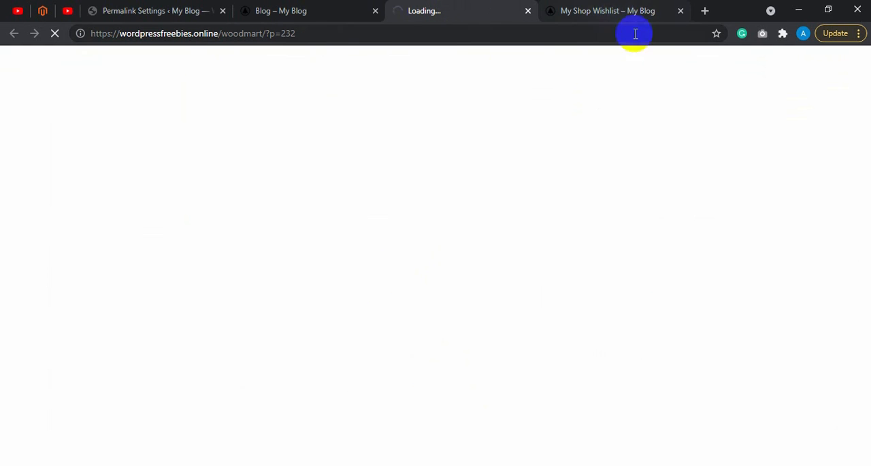
left_click(680, 11)
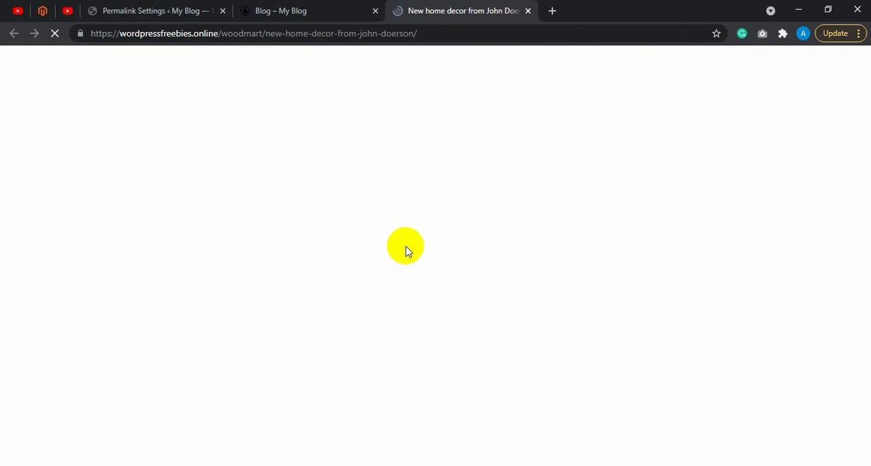
Step: Look over the "New home decor" post, open it in the WordPress post editor and inspect its title
scroll(289, 284, "down", 3)
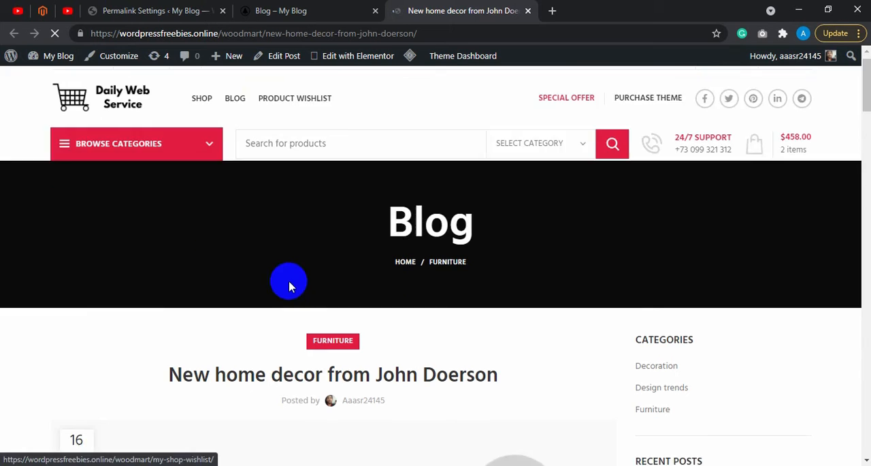
scroll(291, 286, "up", 3)
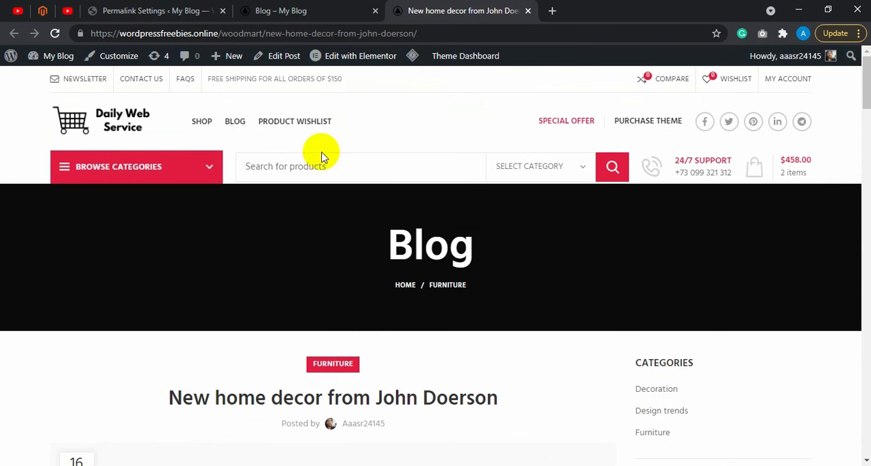
left_click(276, 61)
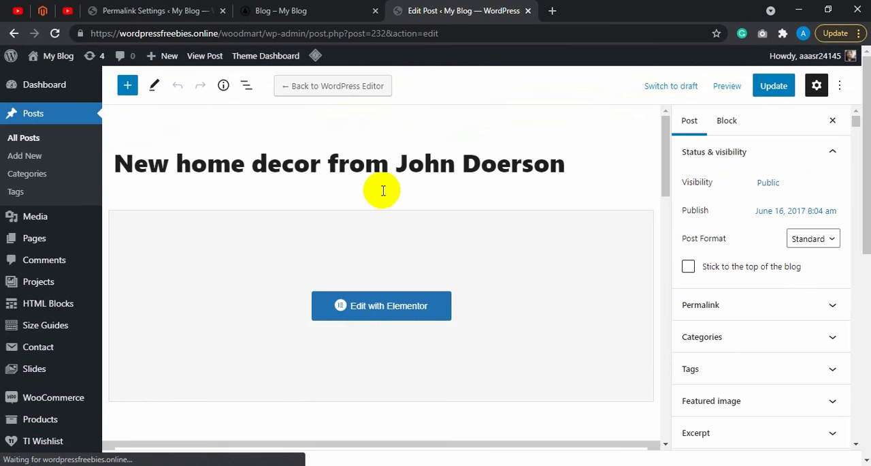
left_click_drag(267, 168, 283, 165)
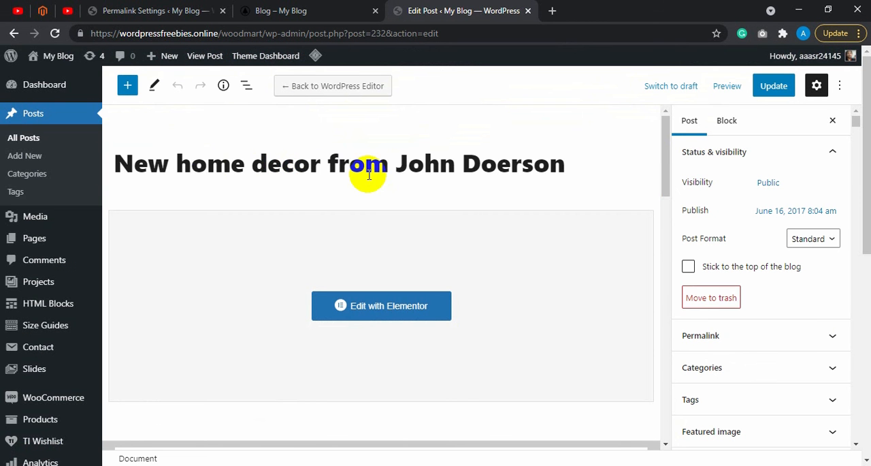
double_click(463, 161)
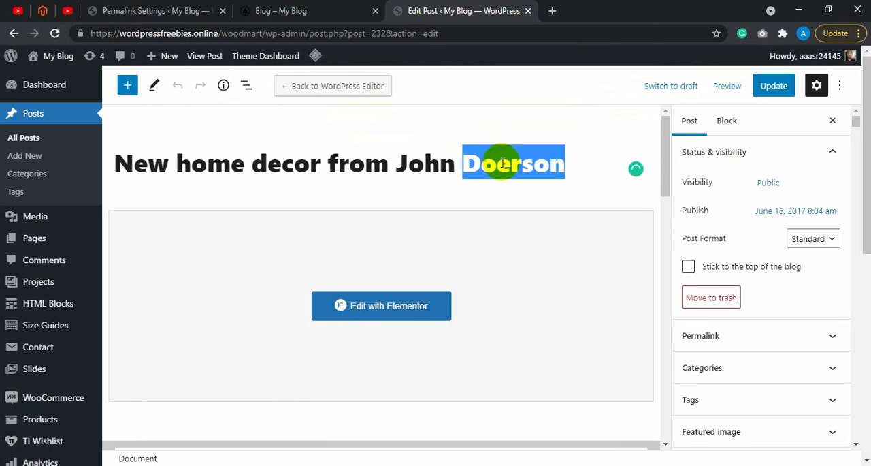
left_click(497, 164)
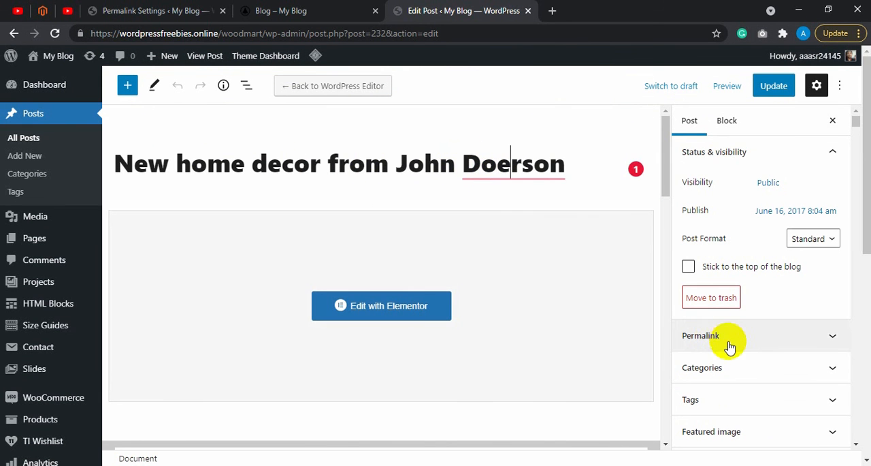
Step: Expand the post's permalink settings and clear the existing URL slug
scroll(726, 330, "down", 1)
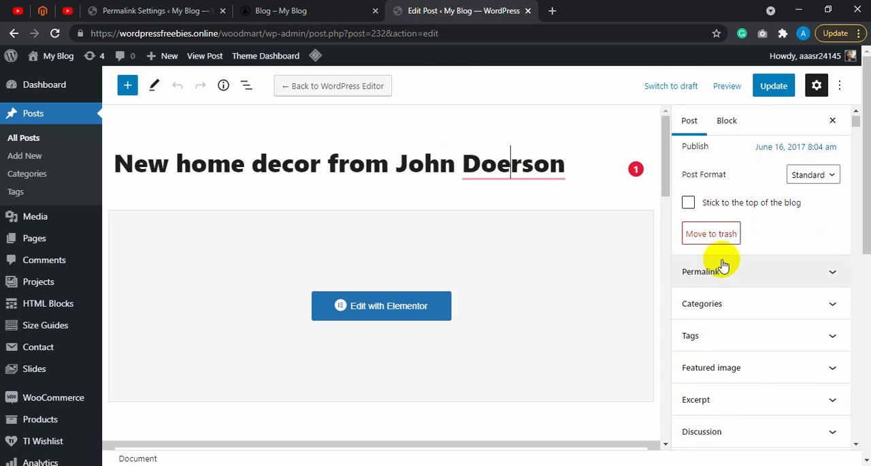
left_click(723, 272)
mouse_move(766, 317)
left_mouse_down()
mouse_move(694, 319)
mouse_move(843, 317)
mouse_move(697, 332)
mouse_move(761, 318)
left_mouse_up()
triple_click(762, 317)
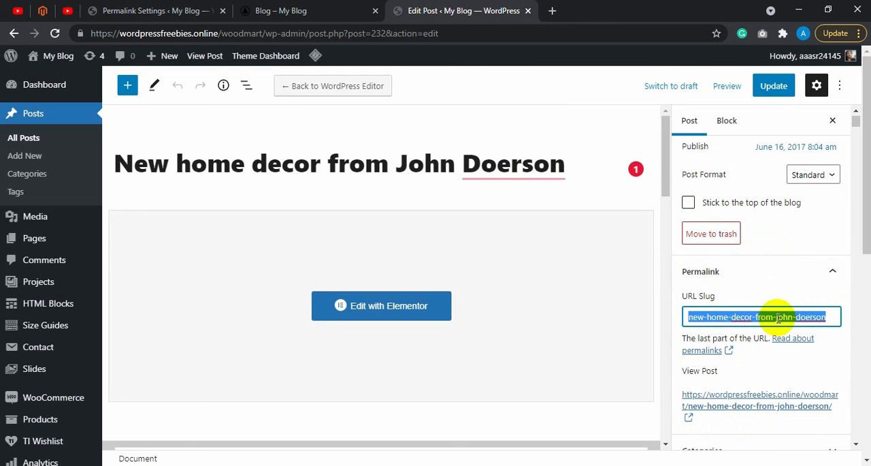
triple_click(778, 318)
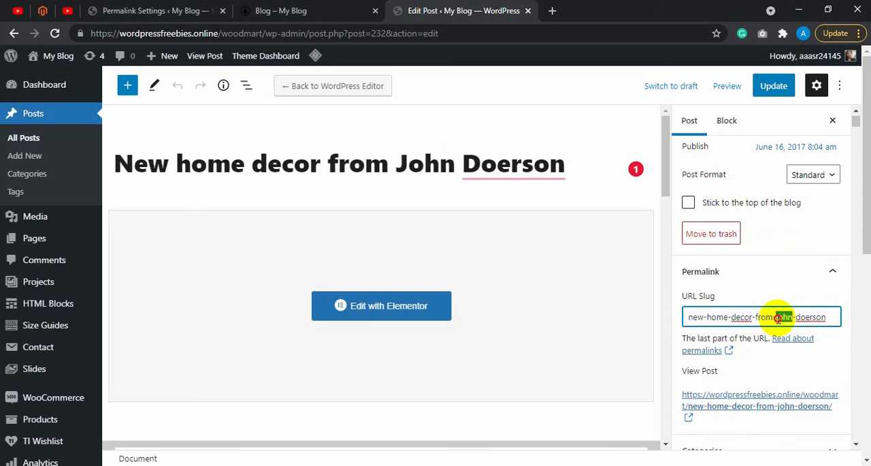
key("BackSpace")
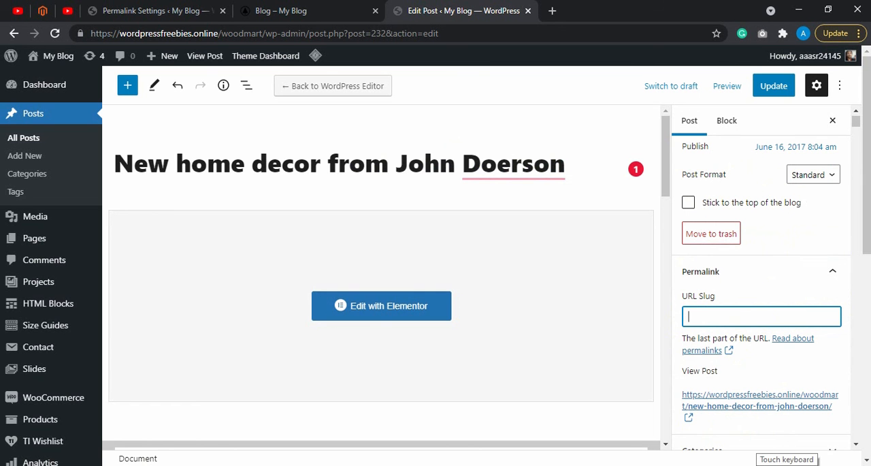
Step: Set the post's URL slug to best-7-home-decoration-from-daily-web-service
type("b")
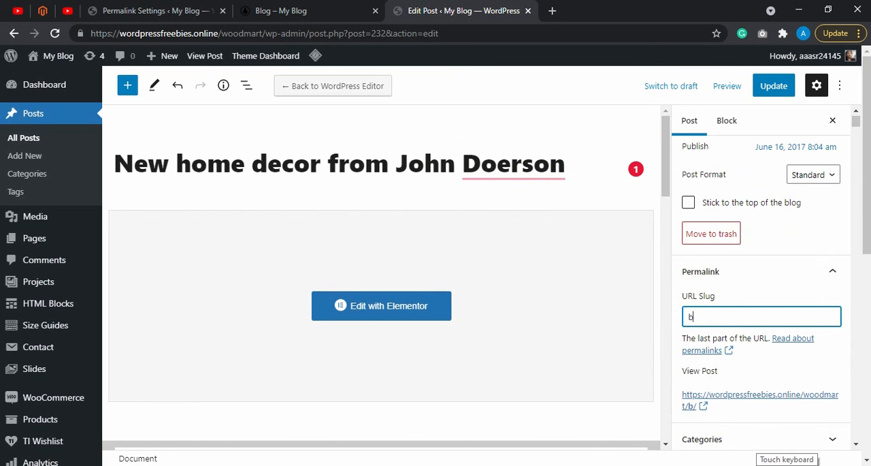
type("est-7")
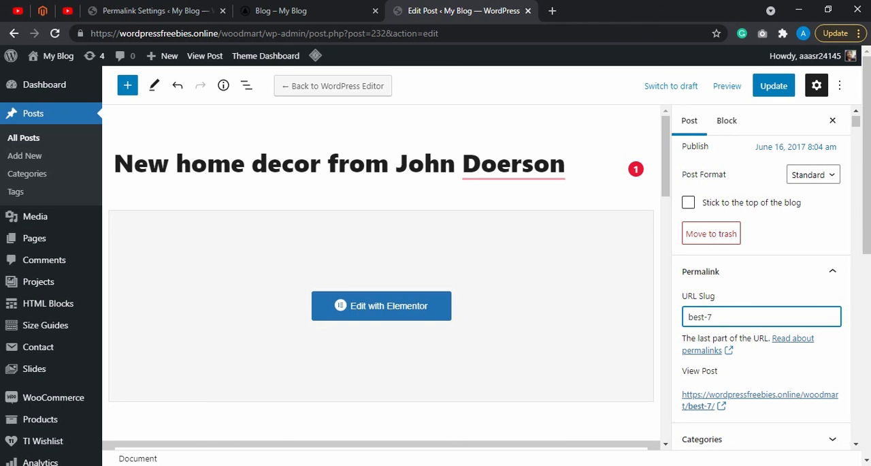
type("-home-decor")
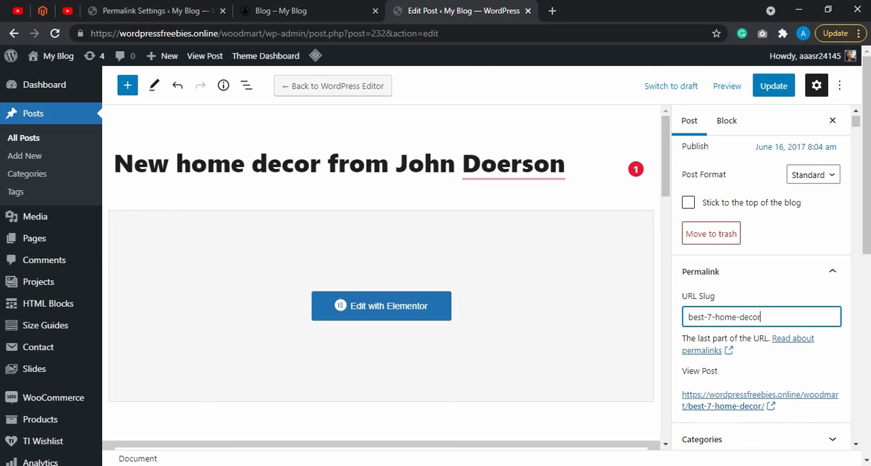
type("ation-from")
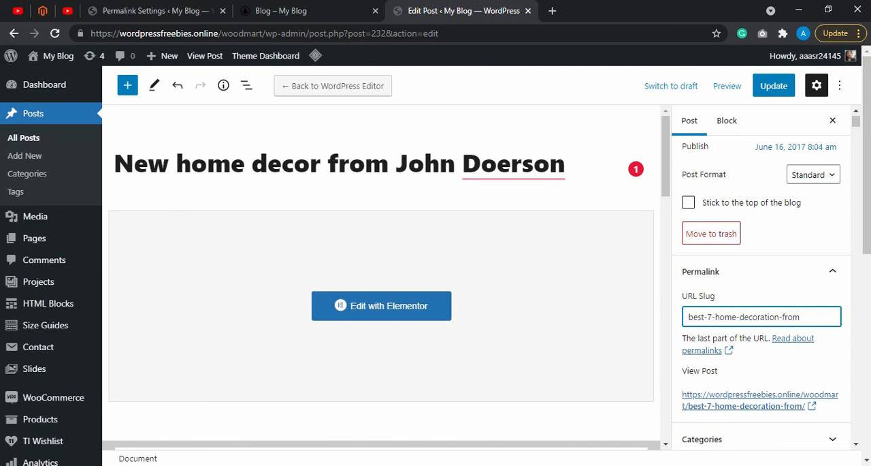
type("-daily-web-")
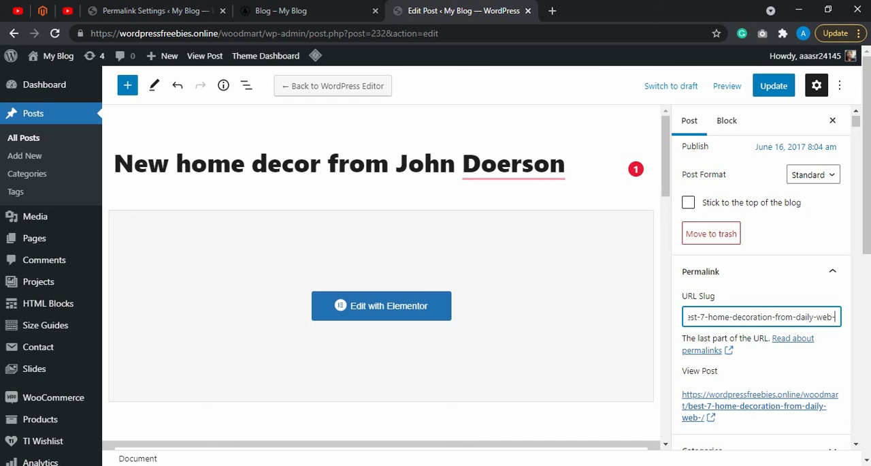
type("ser")
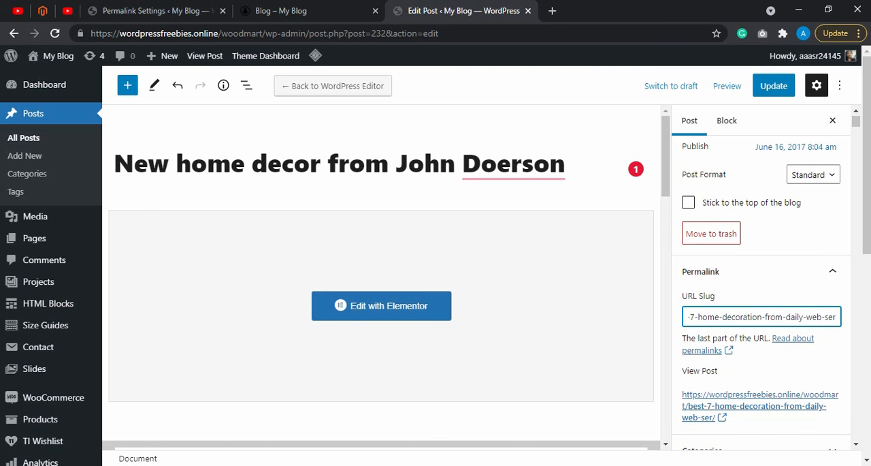
type("vice")
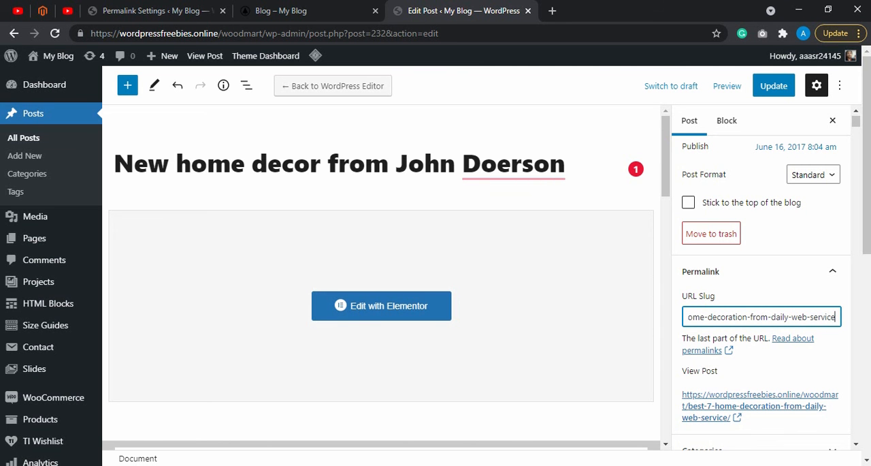
Step: Review the new permalink preview, update the post and view it on the live site
scroll(798, 340, "down", 2)
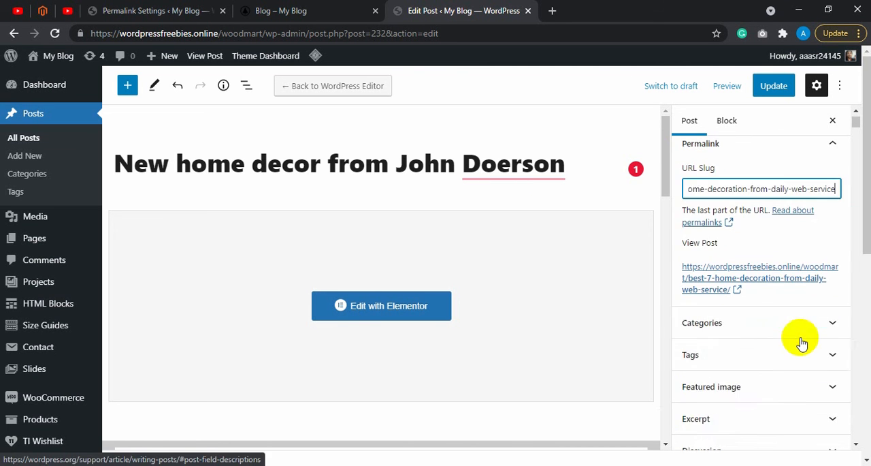
scroll(774, 276, "up", 2)
scroll(773, 327, "down", 2)
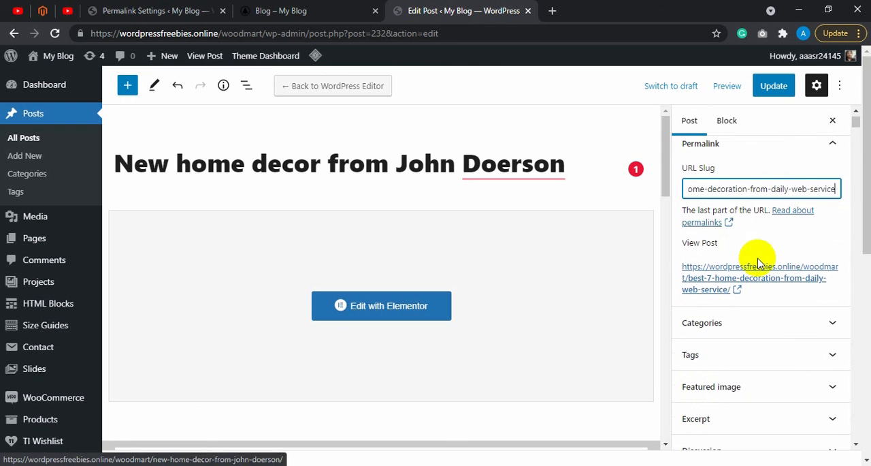
scroll(787, 218, "up", 1)
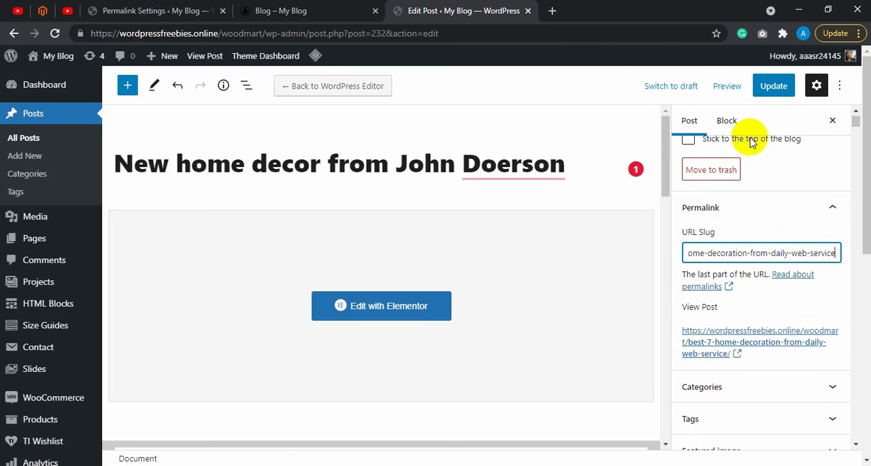
left_click(781, 86)
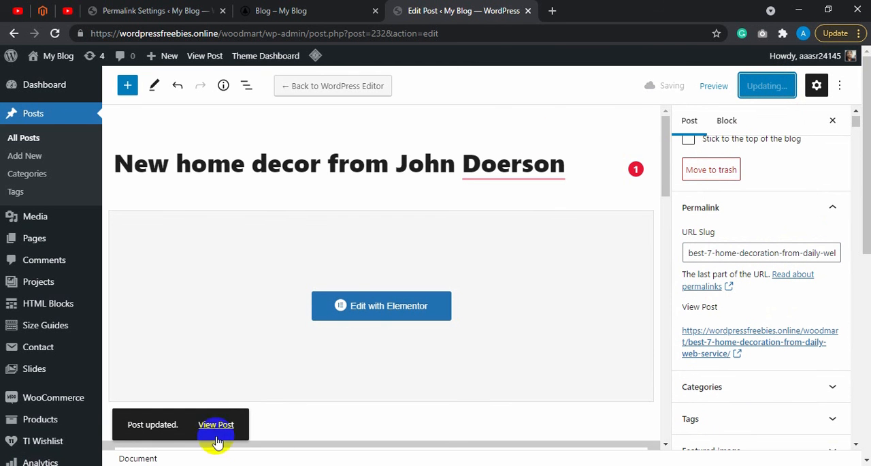
left_click(216, 426)
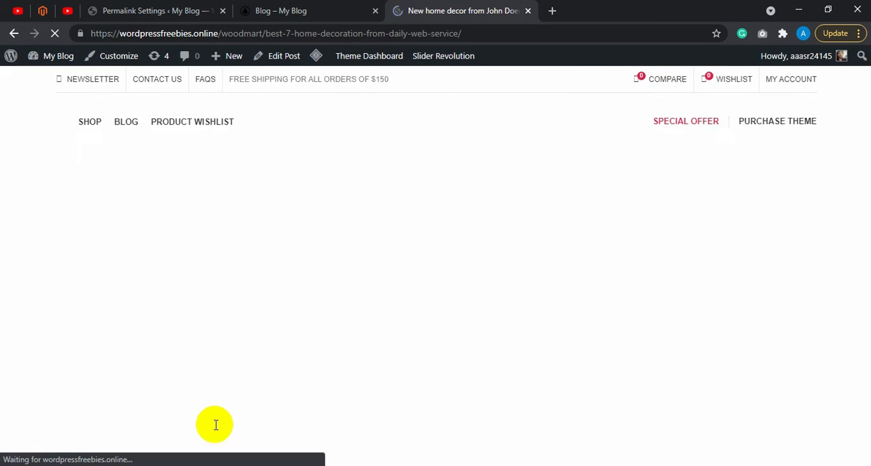
Step: Check the custom slug in the live post's address and look over the page
scroll(394, 252, "down", 5)
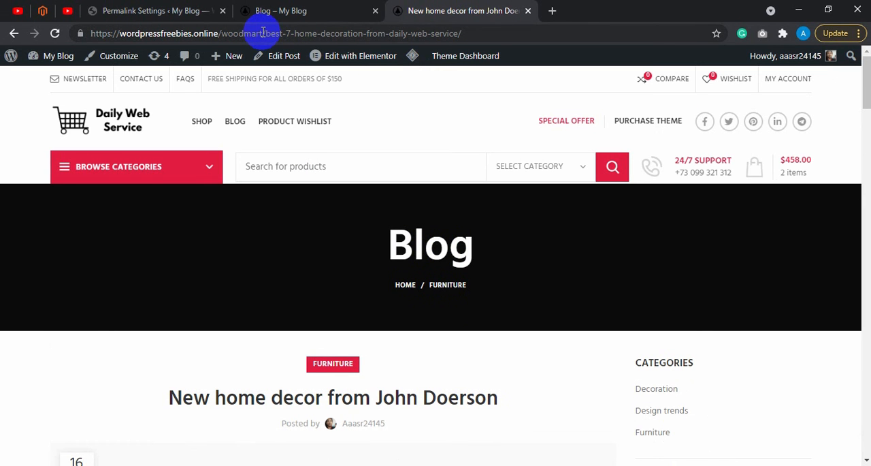
left_click_drag(266, 33, 460, 30)
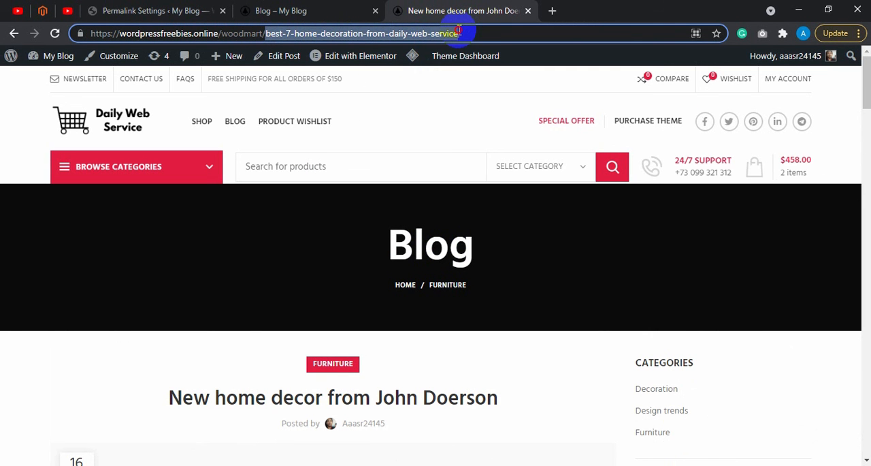
left_click(460, 30)
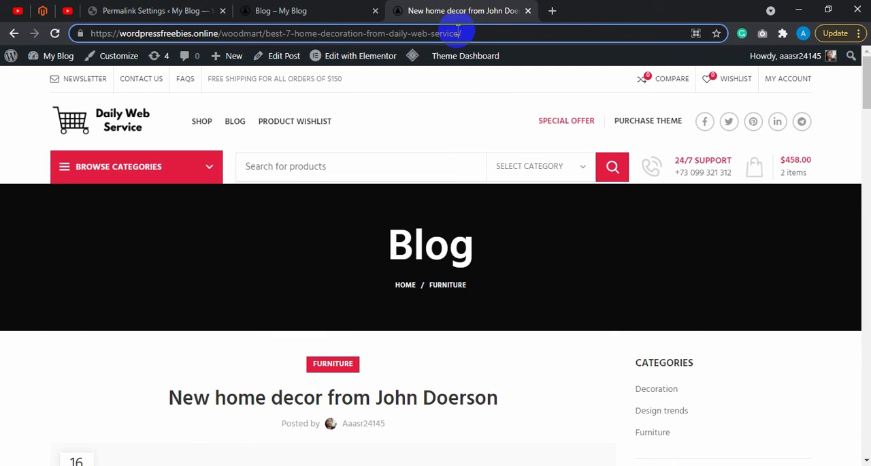
left_click(478, 111)
scroll(478, 111, "down", 3)
scroll(463, 123, "up", 4)
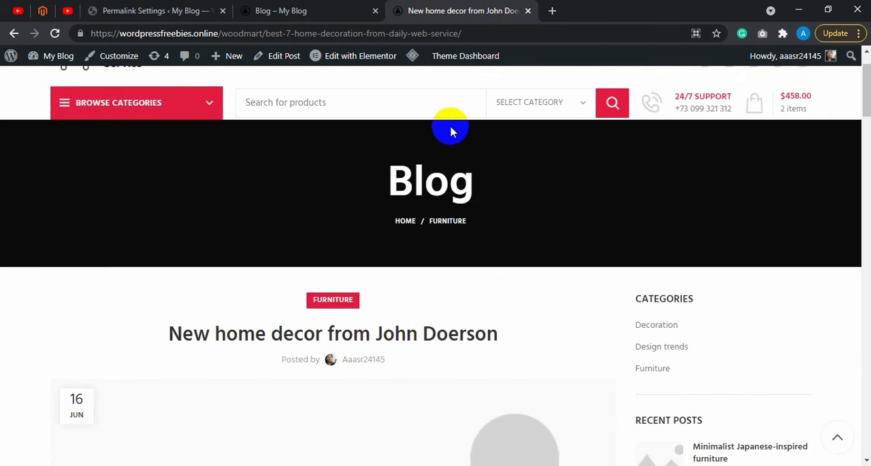